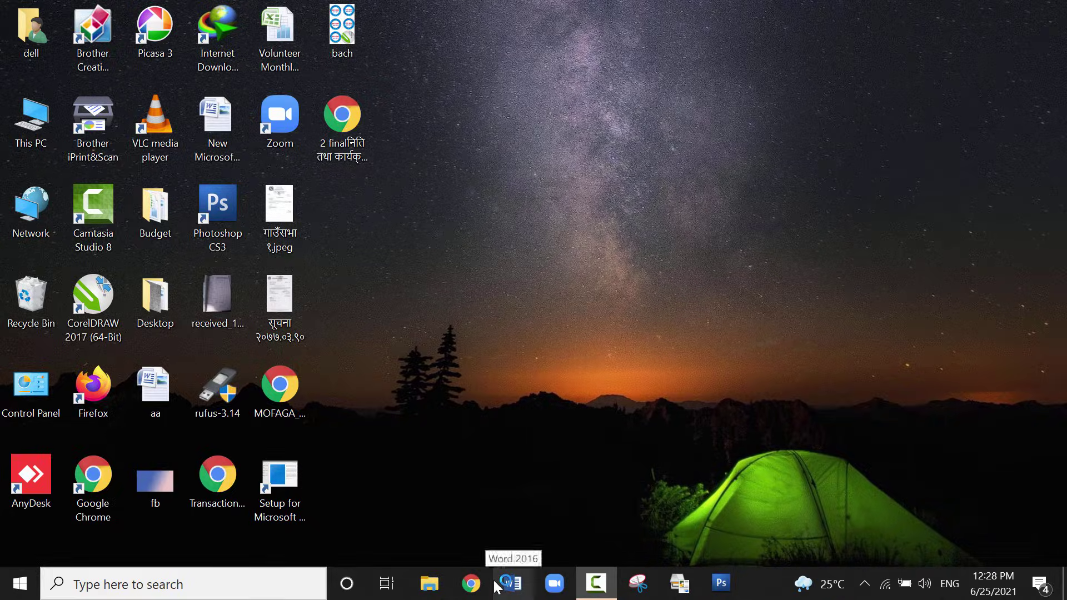
Step: Search Google in Chrome for 'epson l3110 printer driver'
click(471, 583)
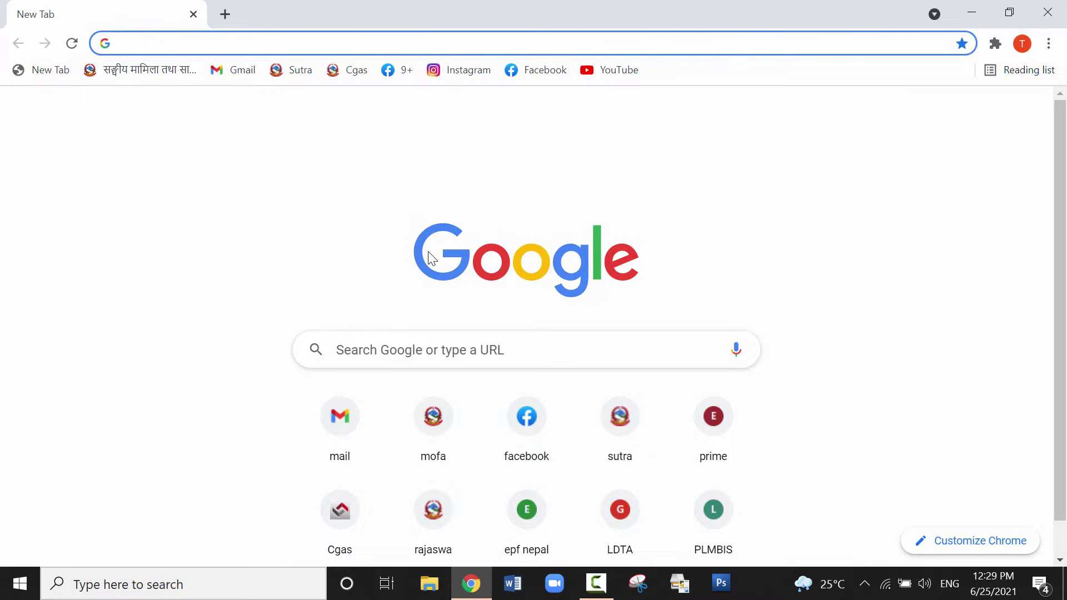
text(epson )
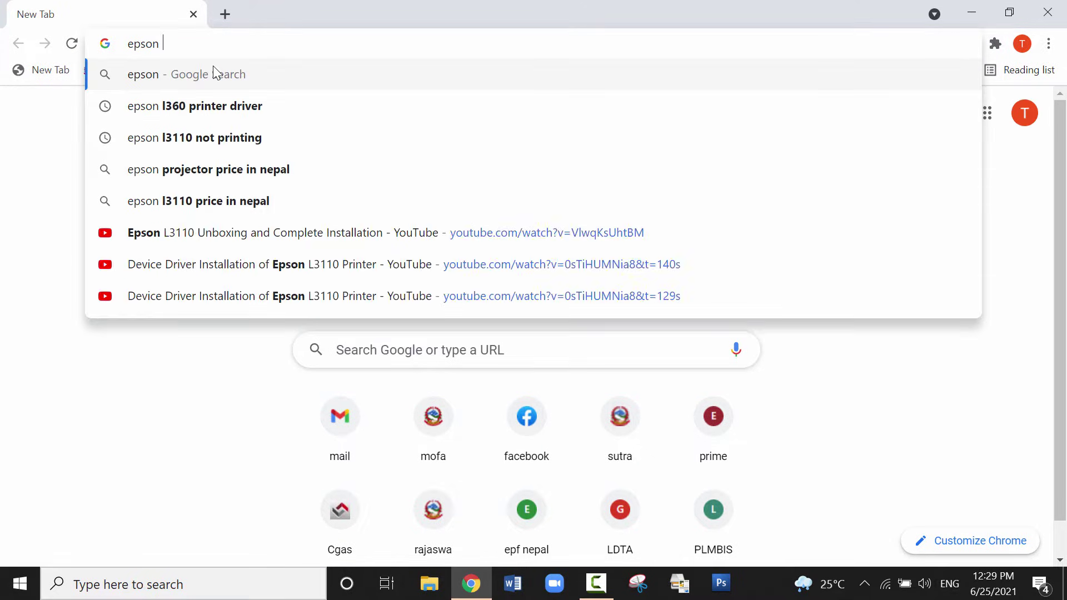
text(l3110 printer driver)
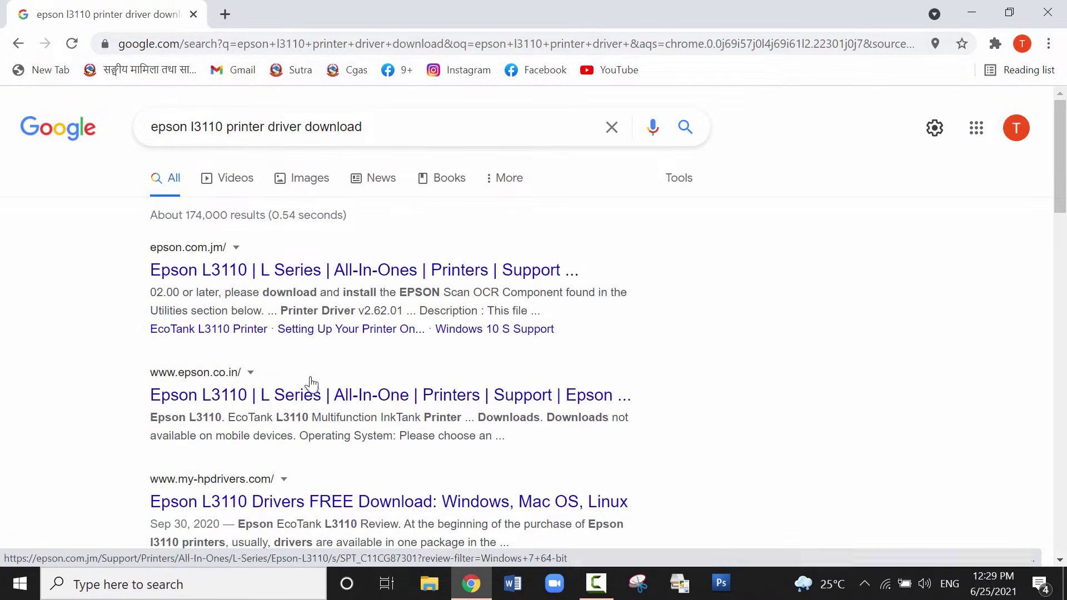
scroll(311, 384, down, 4)
scroll(313, 382, up, 4)
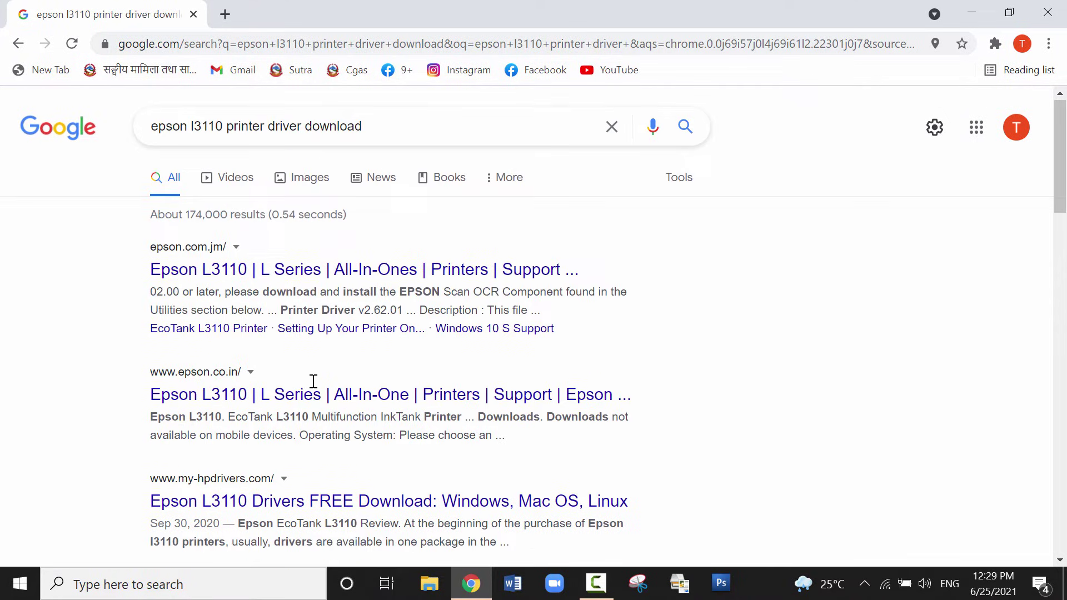
Step: Open the Epson L3110 support page result, scroll to its downloads, and minimize Chrome
click(210, 278)
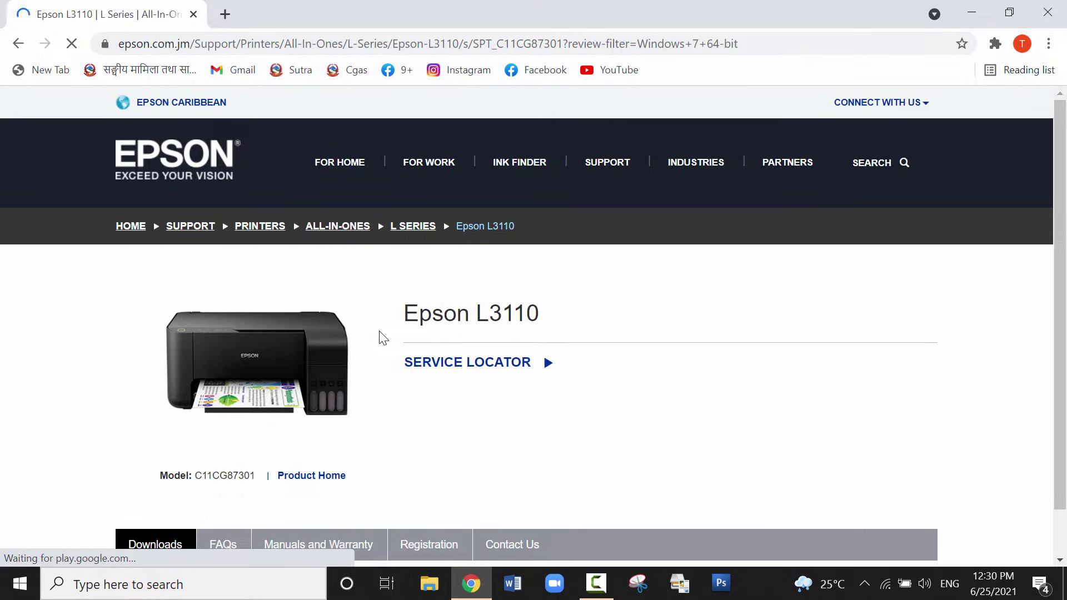
scroll(383, 338, down, 1)
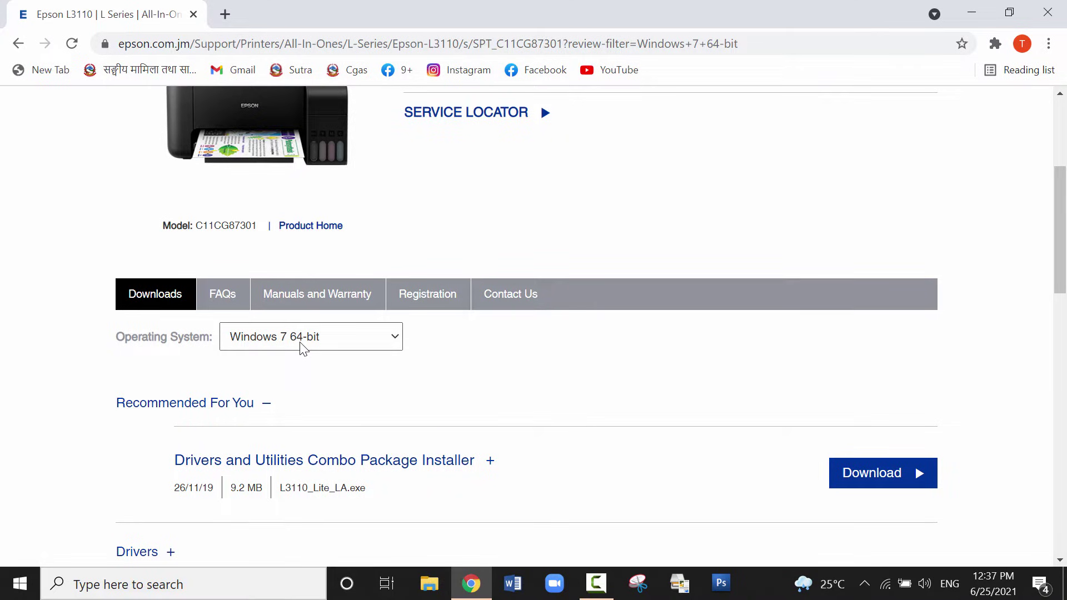
click(978, 11)
Step: Open This PC's Properties and check the 64-bit system type and Windows 10 Pro edition
right_click(42, 115)
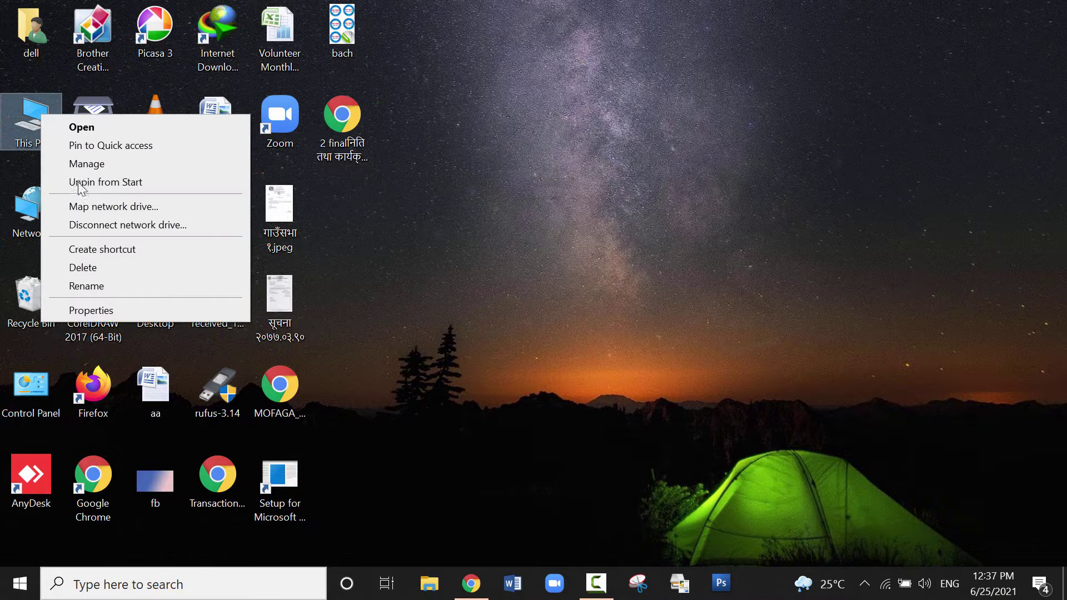
click(145, 312)
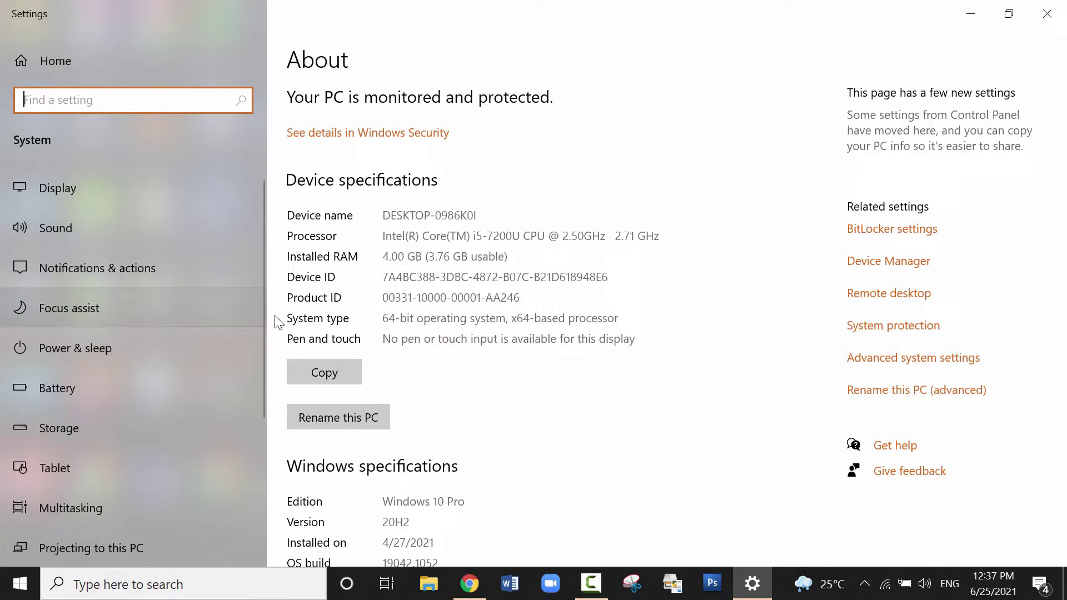
scroll(278, 321, down, 3)
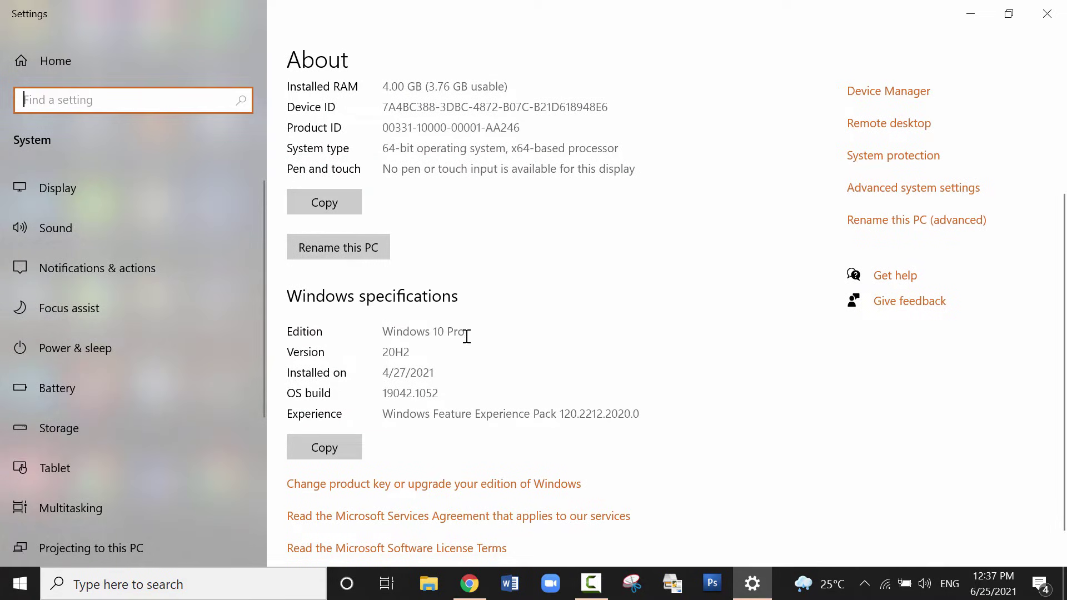
drag(466, 336, 369, 335)
scroll(521, 333, up, 3)
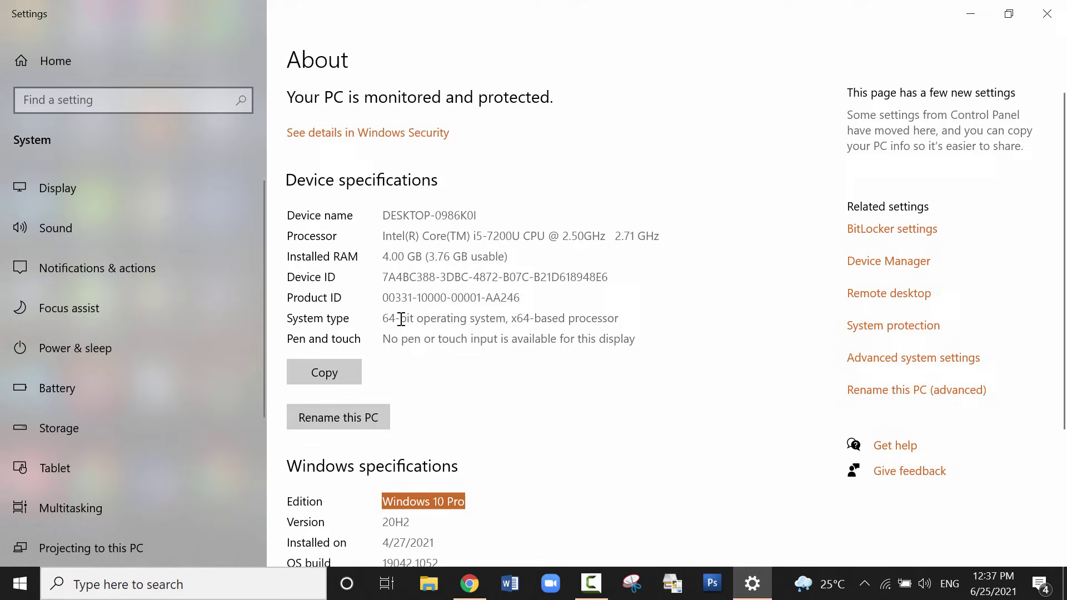
drag(411, 316, 377, 321)
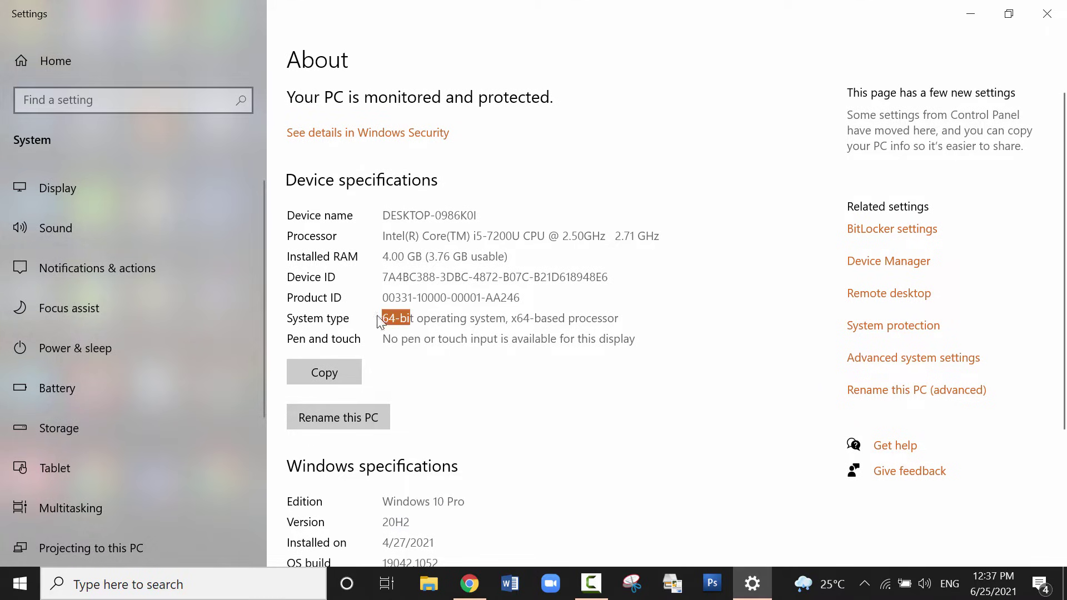
Step: Filter the Epson L3110 downloads to Windows 10 64-bit (detected)
click(1046, 13)
click(468, 582)
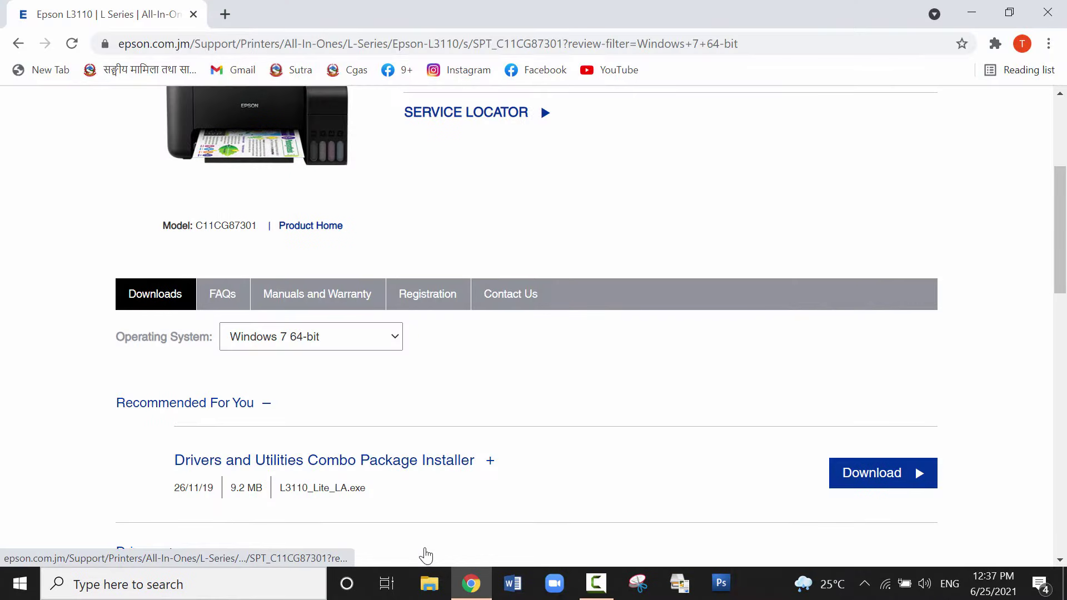
click(369, 339)
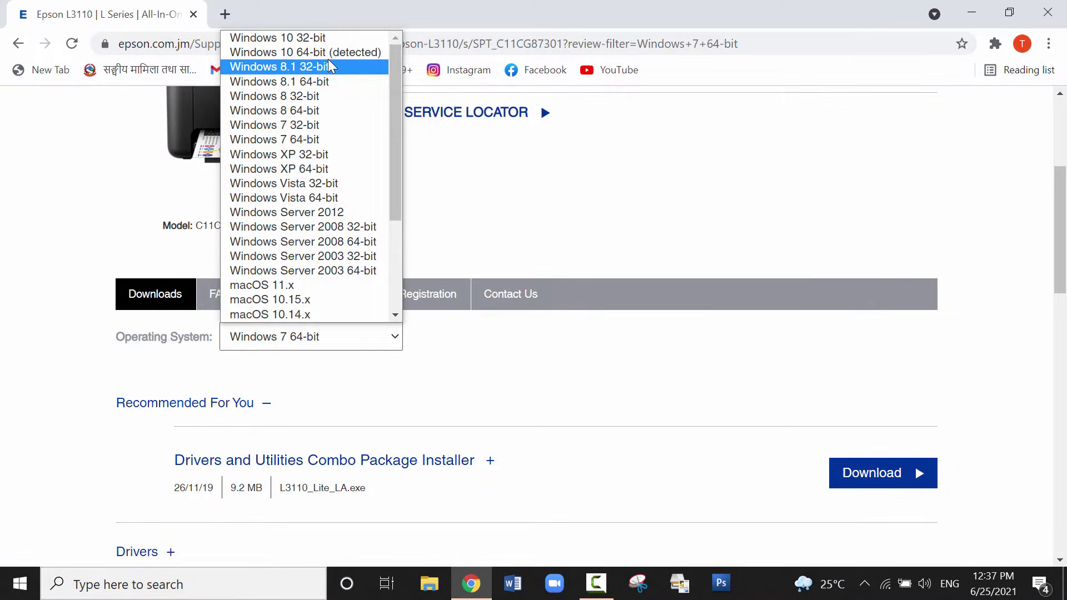
click(327, 51)
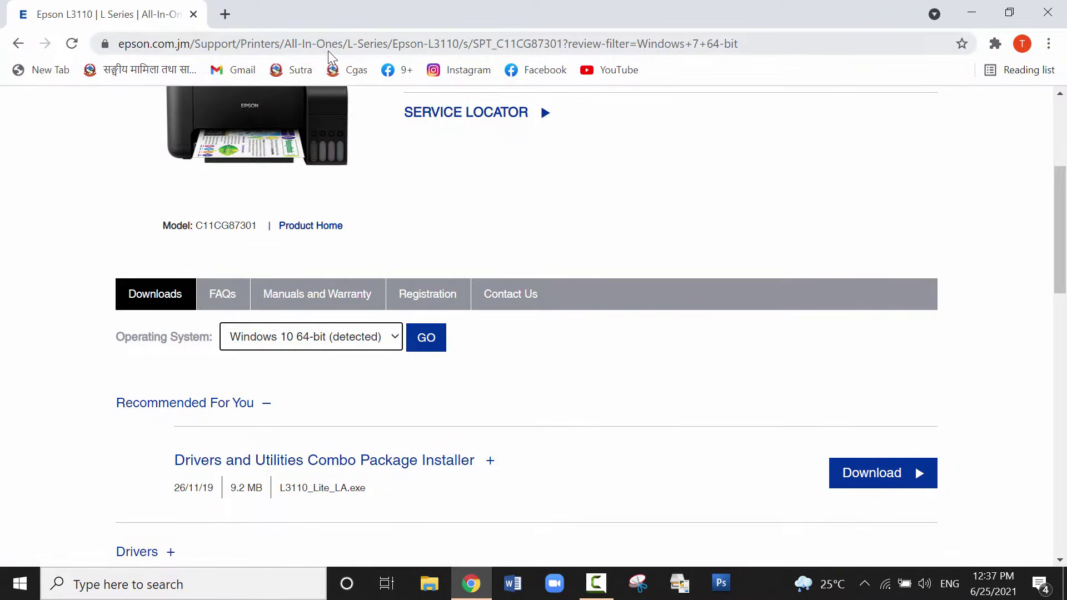
click(436, 337)
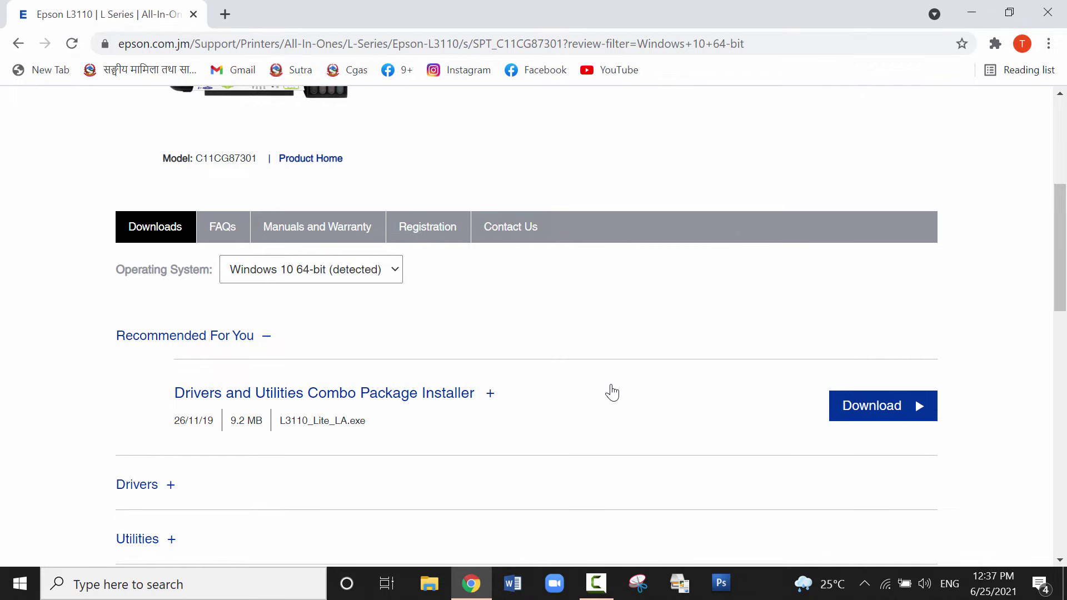
Step: Expand and read the 9.2 MB Drivers and Utilities Combo Package Installer description
scroll(389, 389, down, 1)
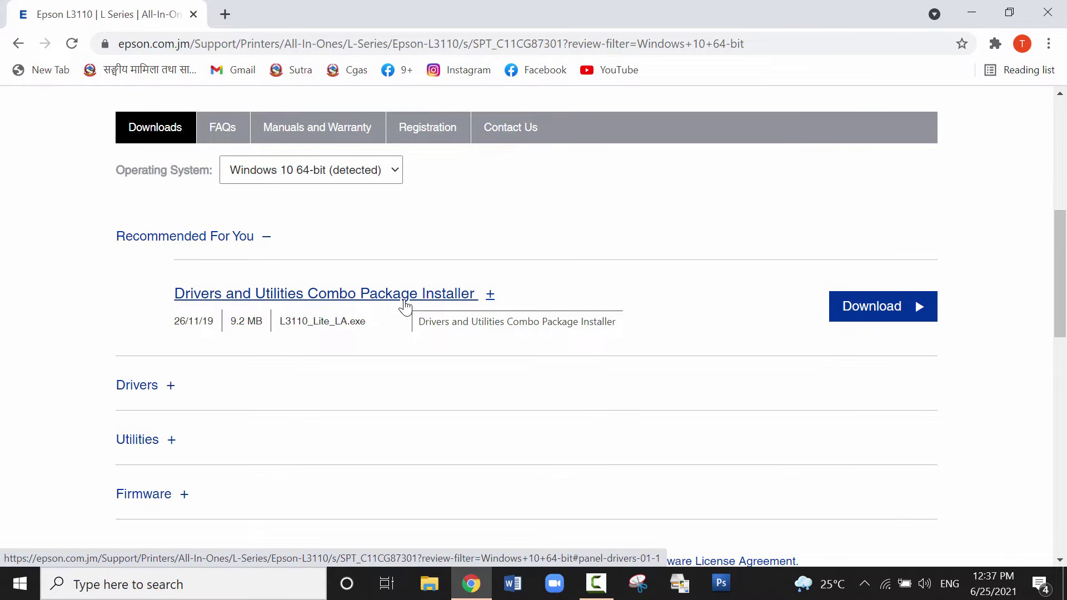
click(465, 300)
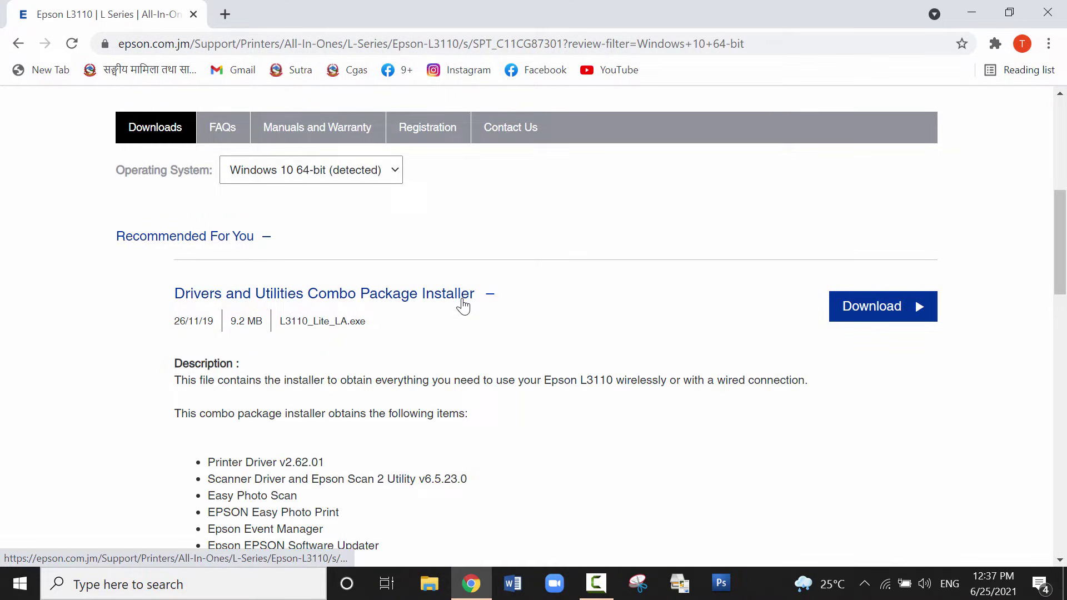
scroll(658, 415, down, 3)
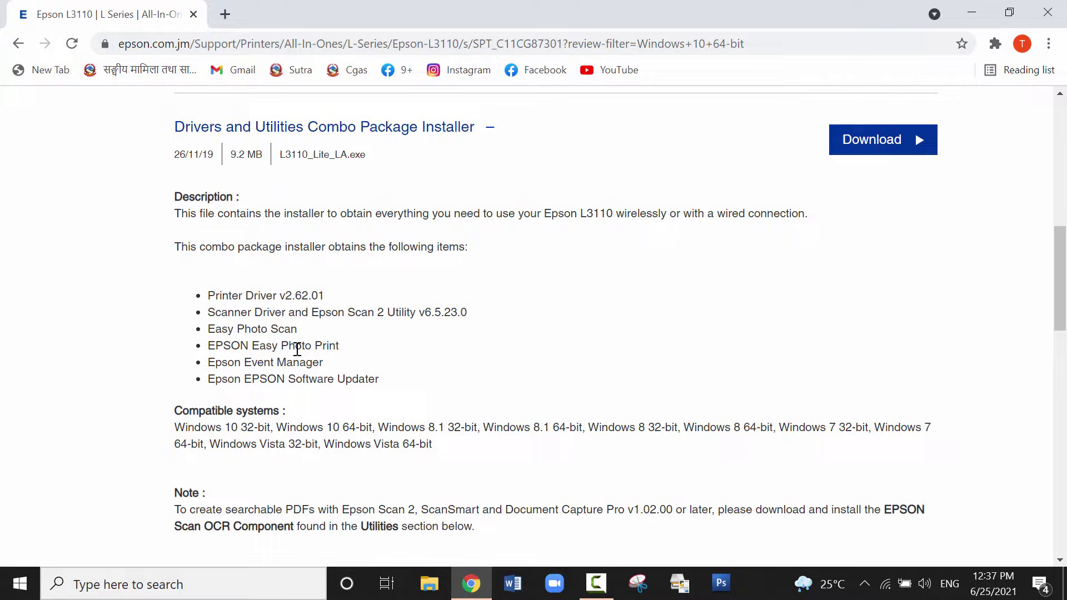
scroll(329, 417, down, 2)
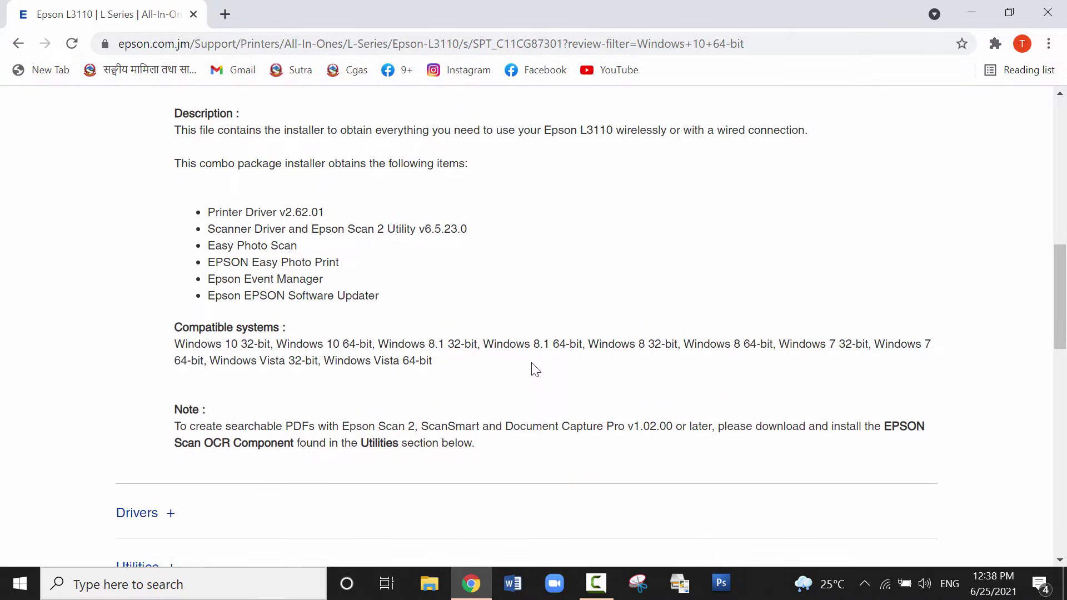
scroll(722, 366, up, 5)
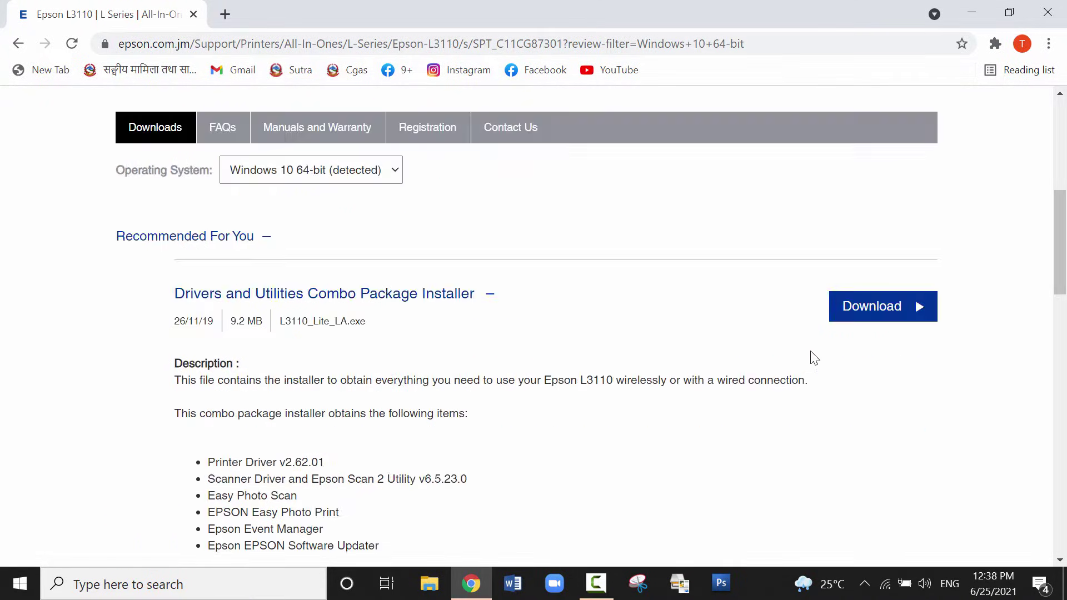
Step: Download the 9.23 MB L3110_Lite_LA.exe installer with IDM into Downloads\Programs
click(872, 314)
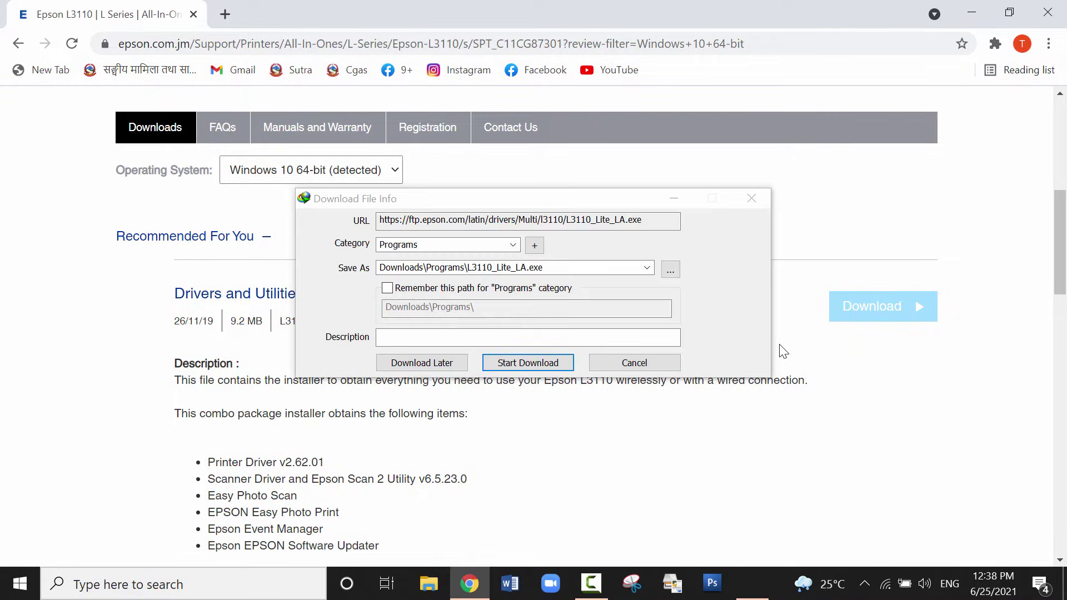
click(528, 363)
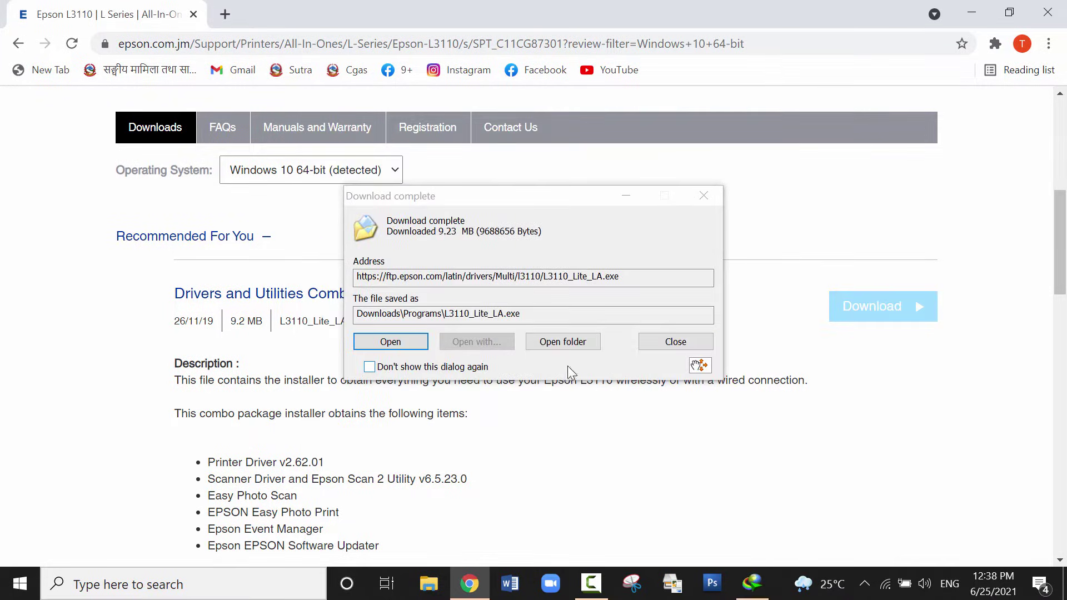
click(575, 342)
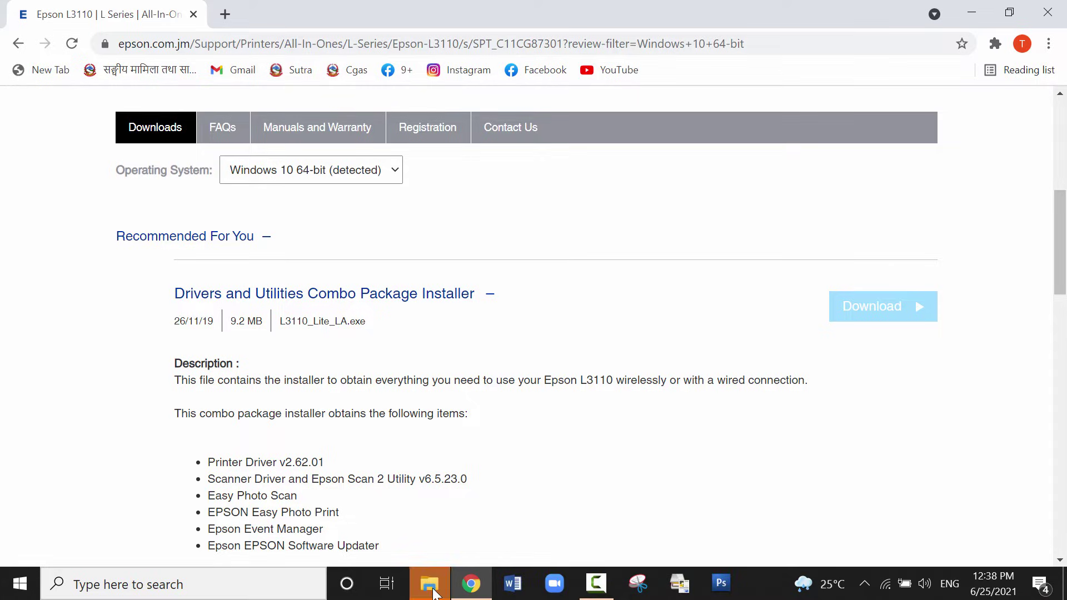
Step: Run L3110_Lite_LA.exe from the Downloads\Programs folder in File Explorer
click(428, 583)
click(325, 322)
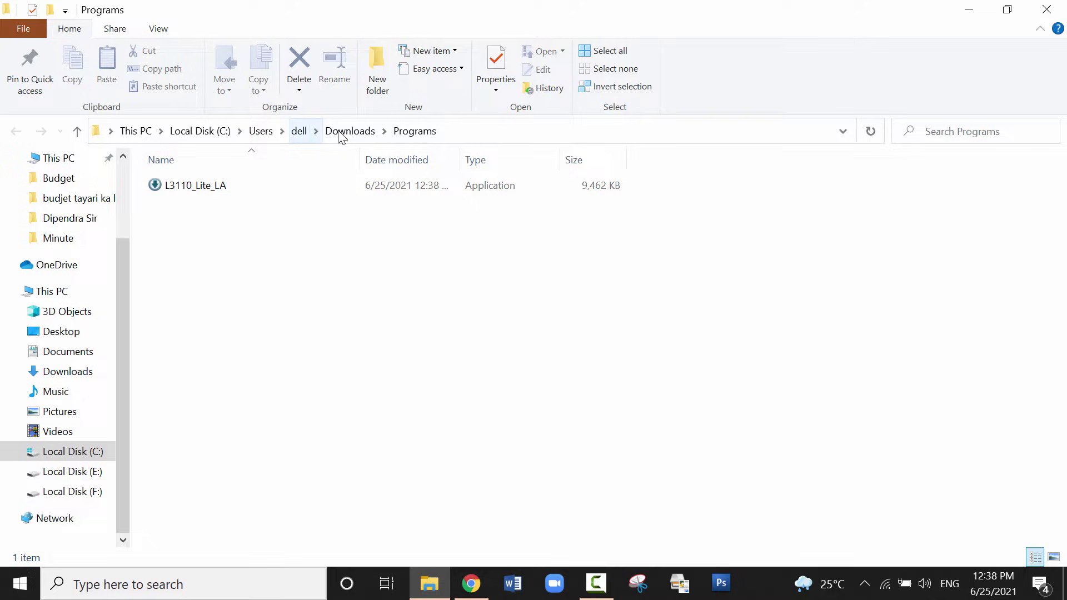
double_click(205, 189)
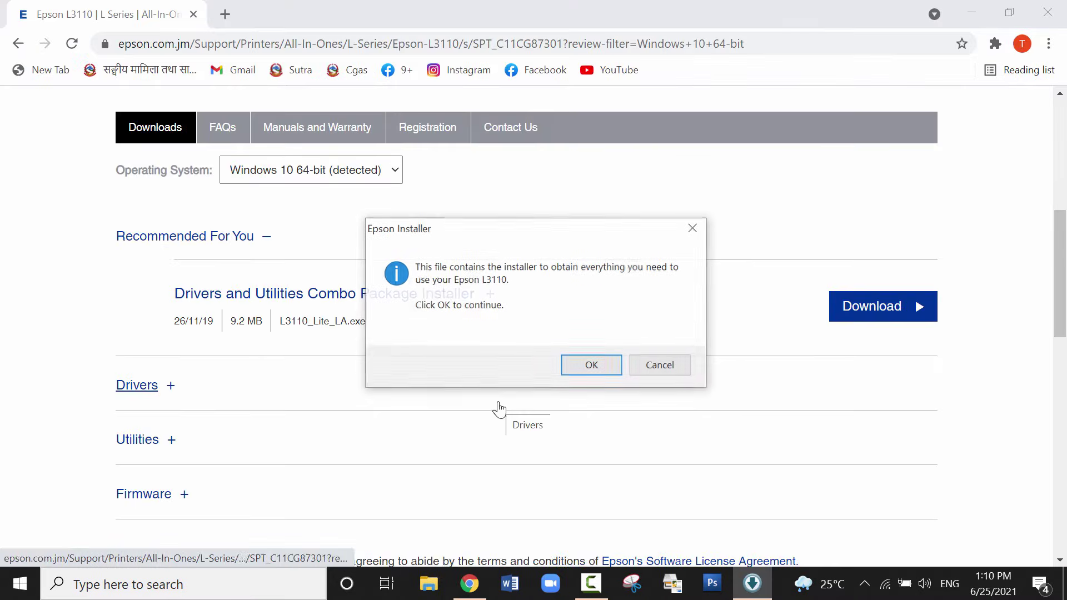
Step: Keep English, accept the Epson license agreement, and install the Epson software
click(578, 371)
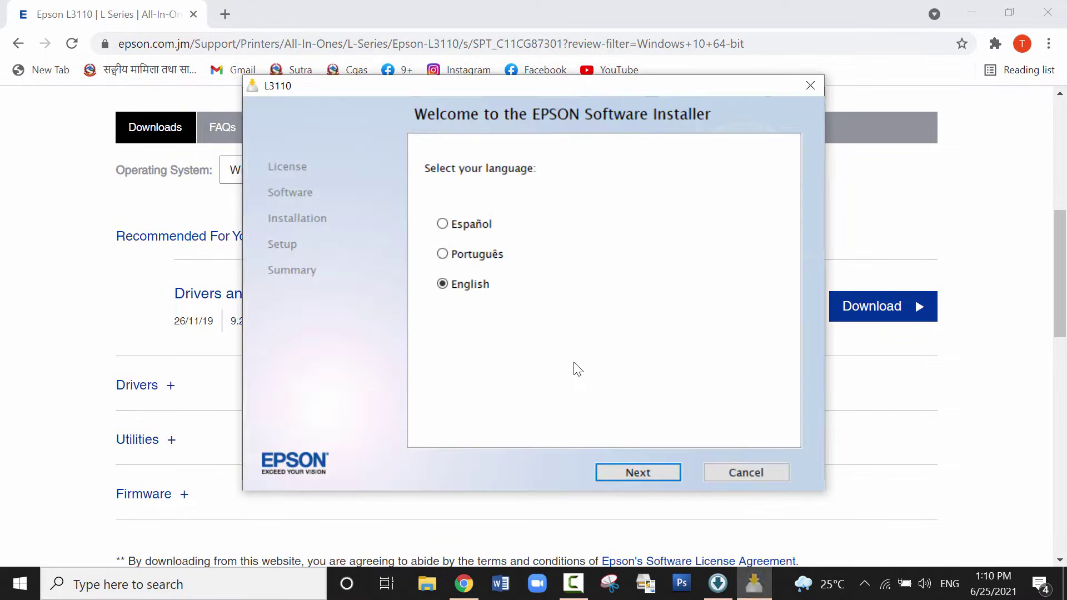
click(647, 471)
click(648, 471)
click(647, 471)
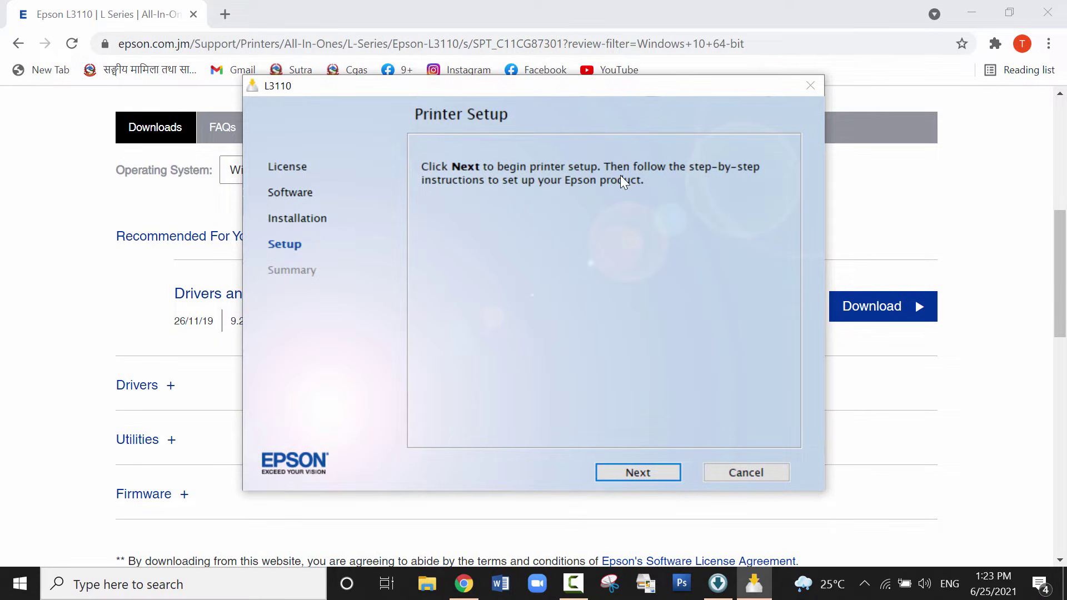
Step: Begin Printer Setup and confirm the ink tanks have been charged
click(646, 472)
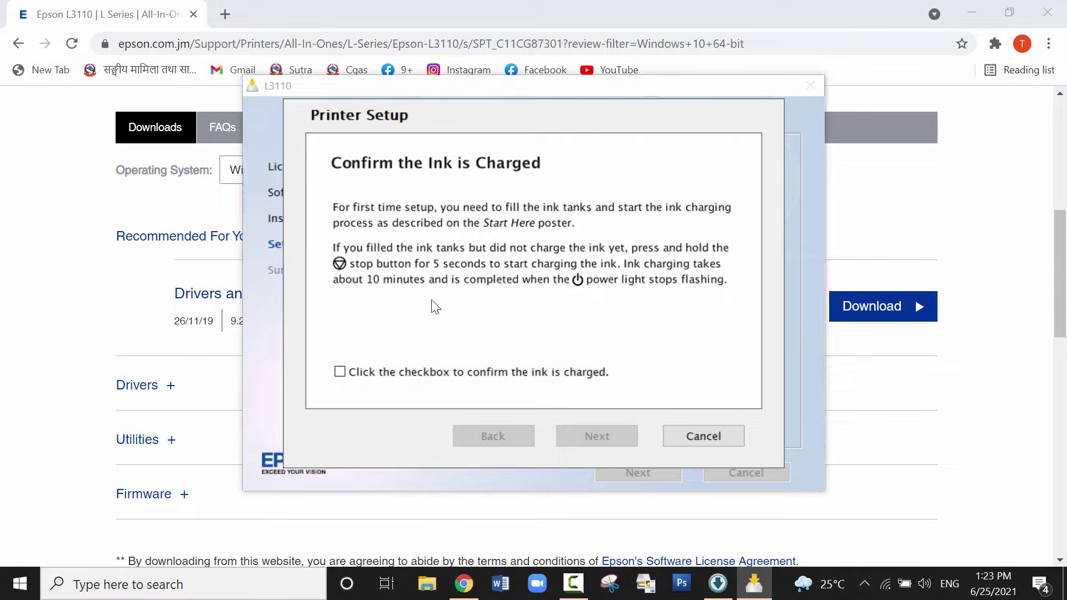
click(459, 378)
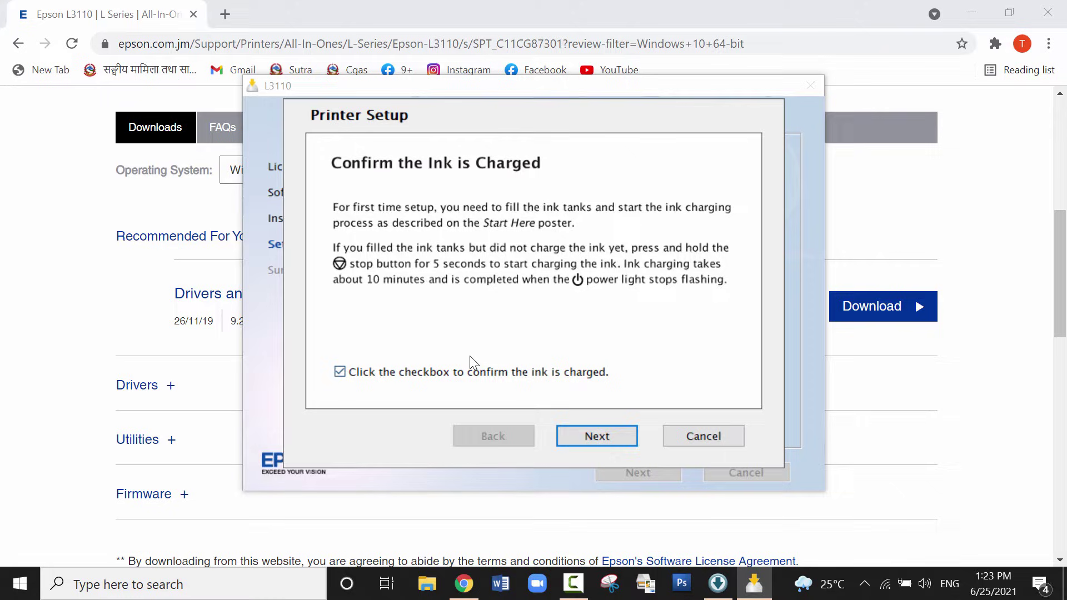
click(620, 442)
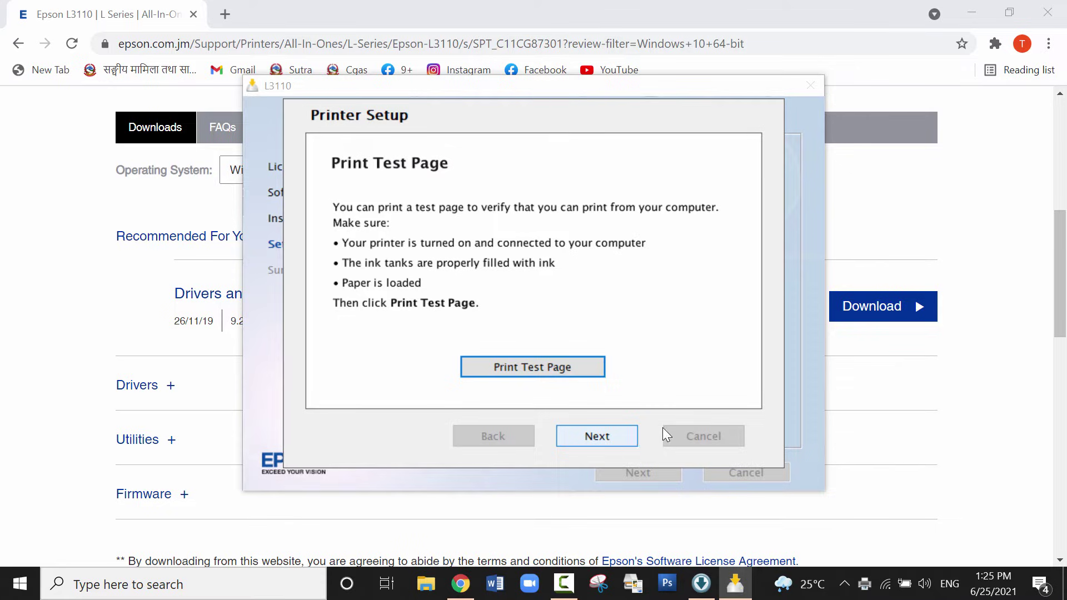
Step: Pass the test page step, decline product registration, and finish the Epson installer
click(592, 437)
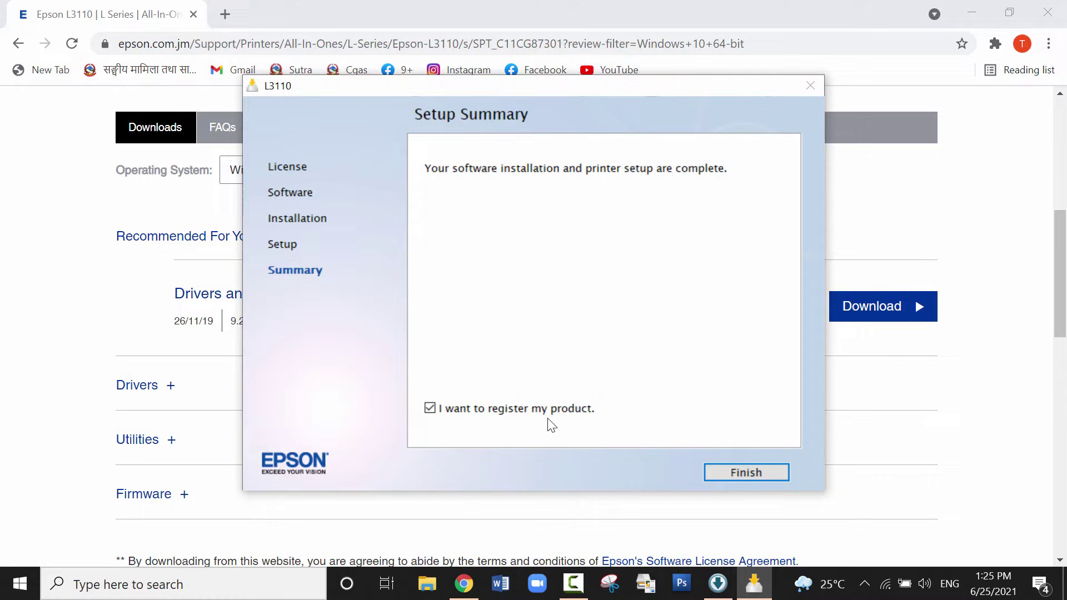
click(554, 414)
click(748, 474)
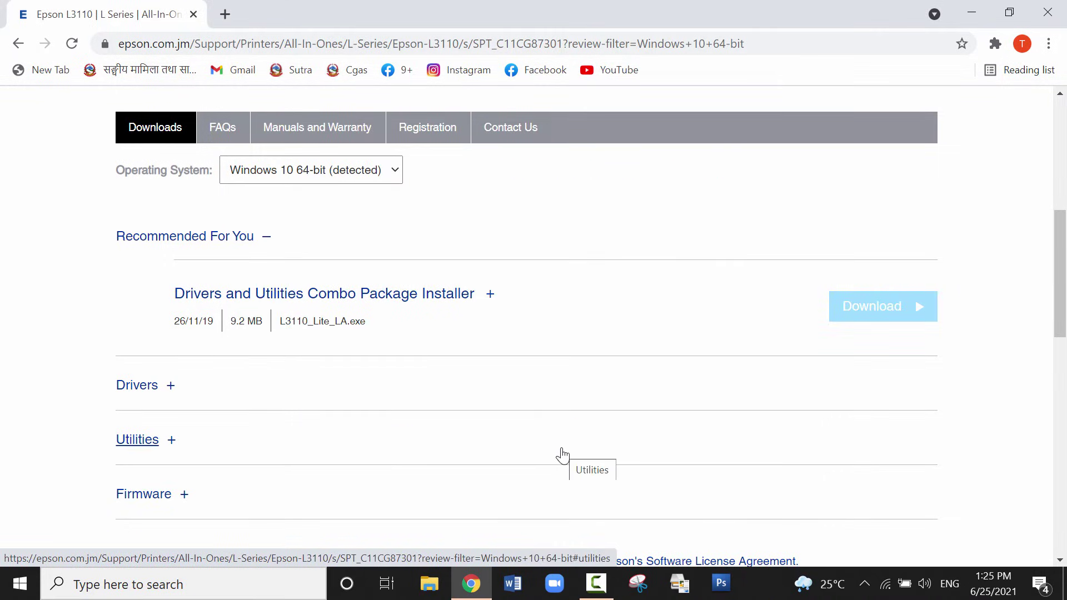
Step: Show the desktop and begin entering =rand() sample text in a blank Word document
key(super+d)
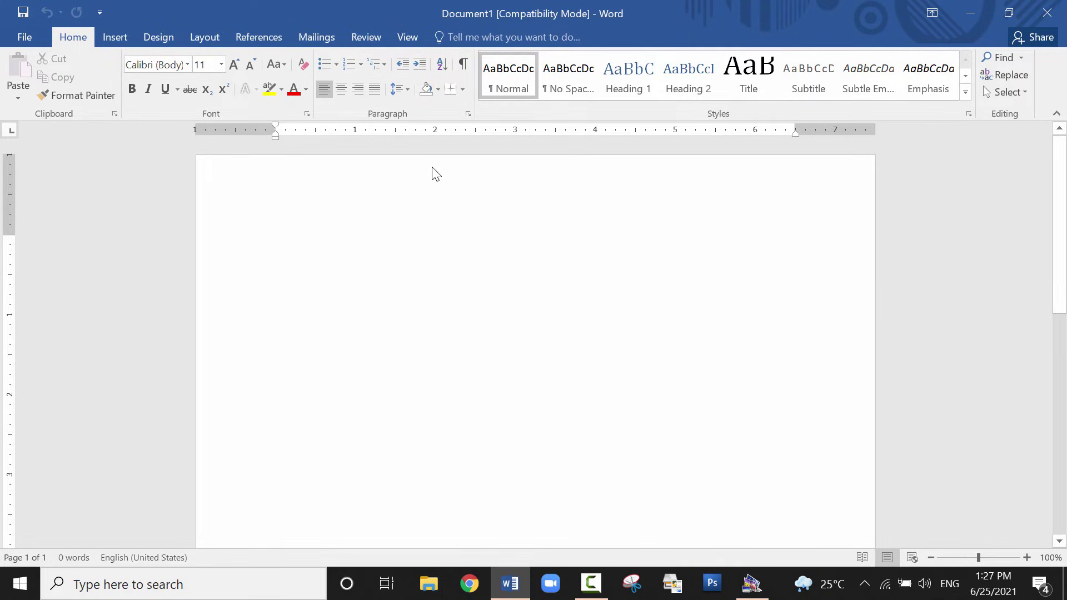
text(=)
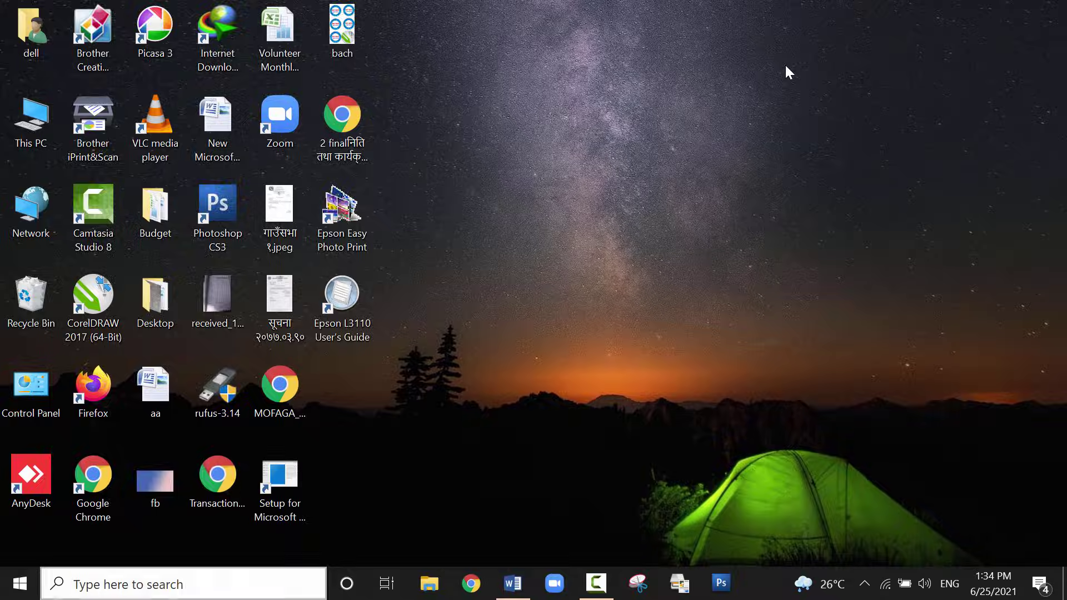
Step: Search Windows for 'epson' and launch Epson Scan 2
key(super+s)
text(eps)
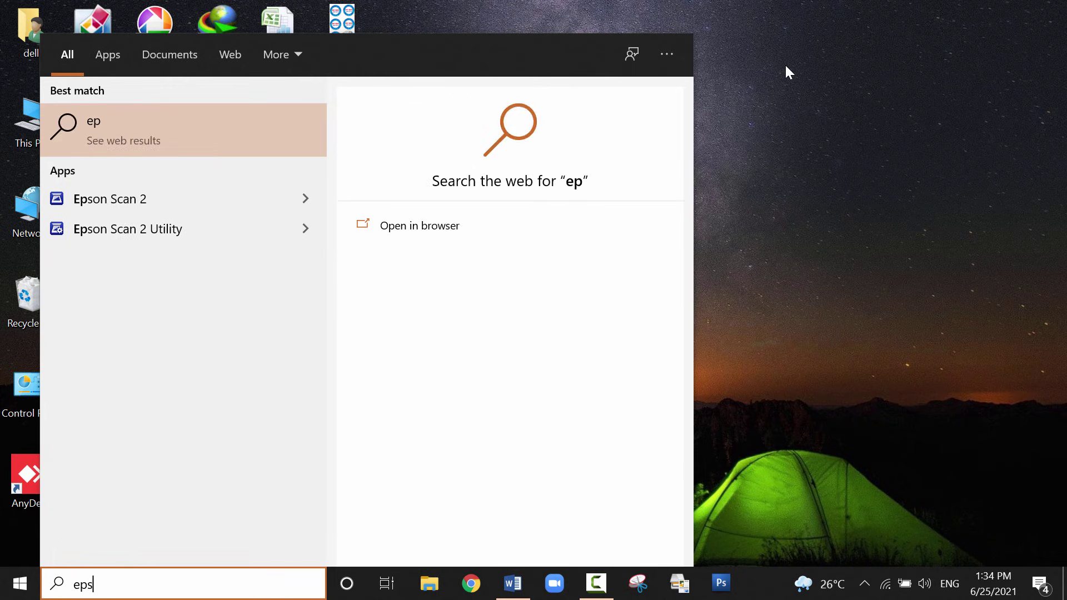
text(on)
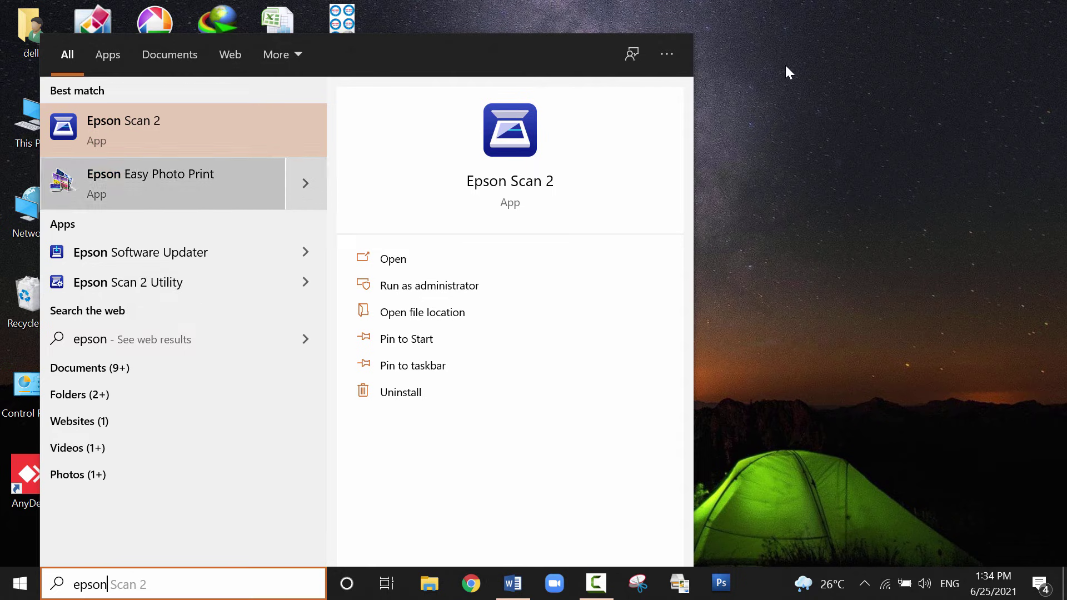
click(784, 63)
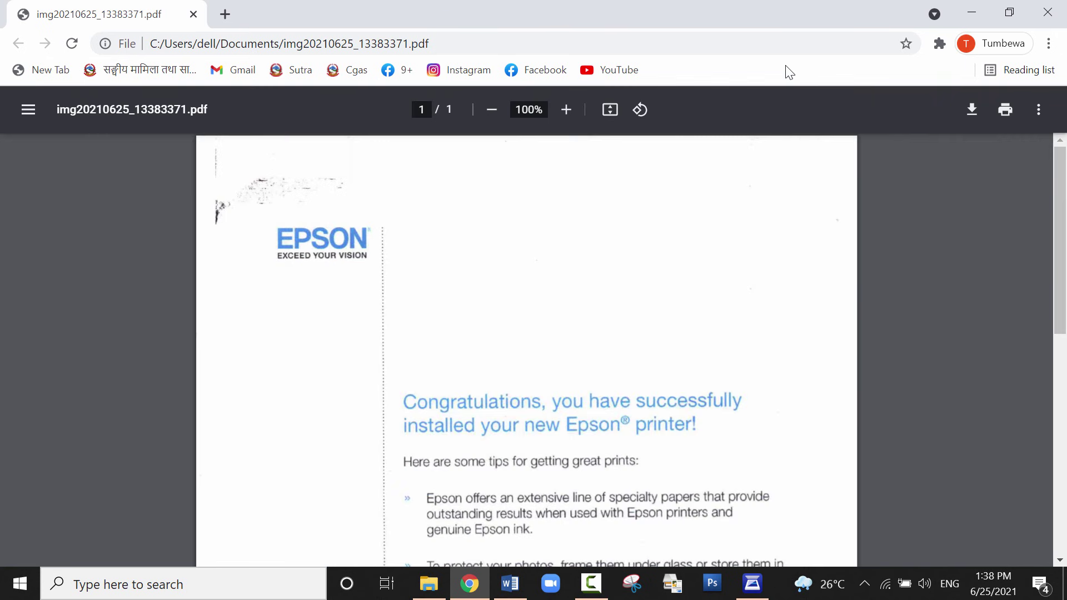
Step: Scroll the scanned PDF, then close Chrome, the Documents folder and Epson Scan 2
key(Down)
key(Down)
key(Down)
key(Down)
key(Down)
key(Down)
key(Down)
key(Down)
key(Down)
key(Down)
key(Down)
key(Down)
key(Down)
key(Down)
key(Down)
key(Down)
key(Down)
key(Down)
key(Down)
key(Down)
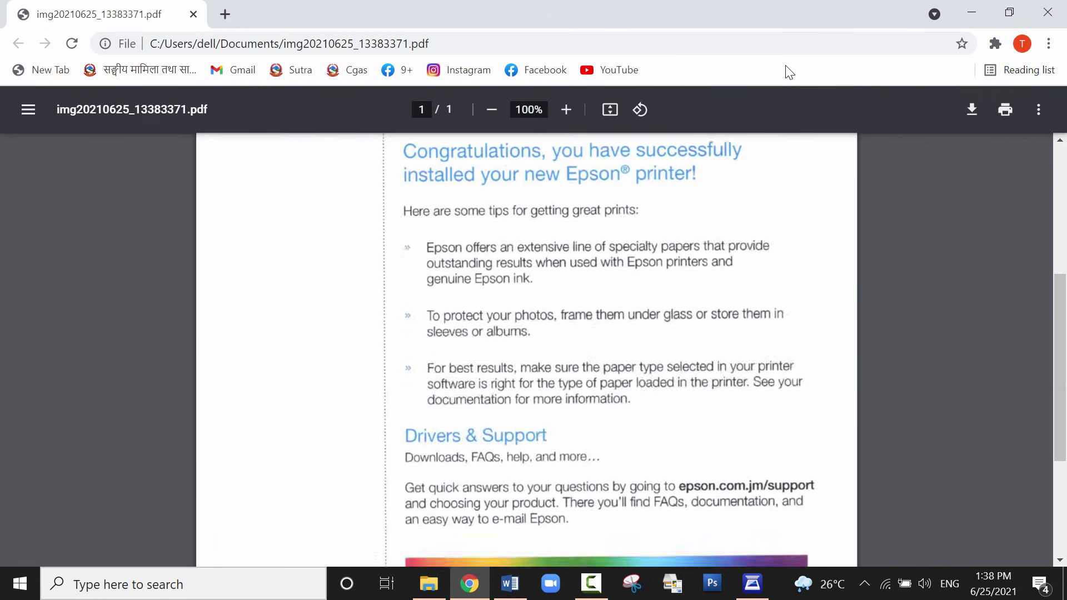
key(Up)
key(Up)
key(Up)
key(Up)
key(Up)
key(Up)
key(Up)
key(Up)
key(Up)
key(Up)
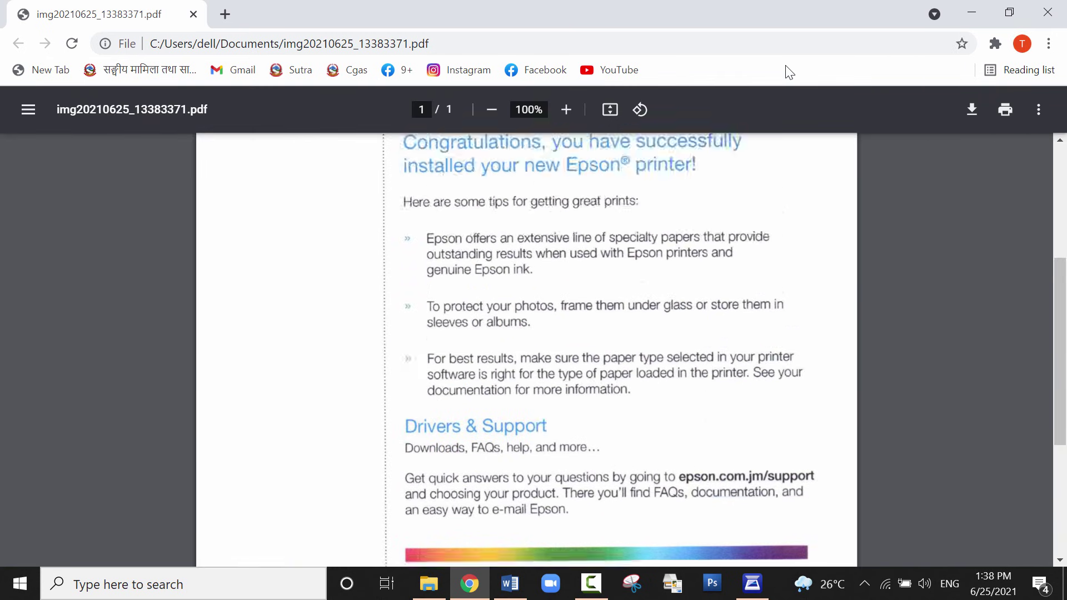
key(alt+Tab)
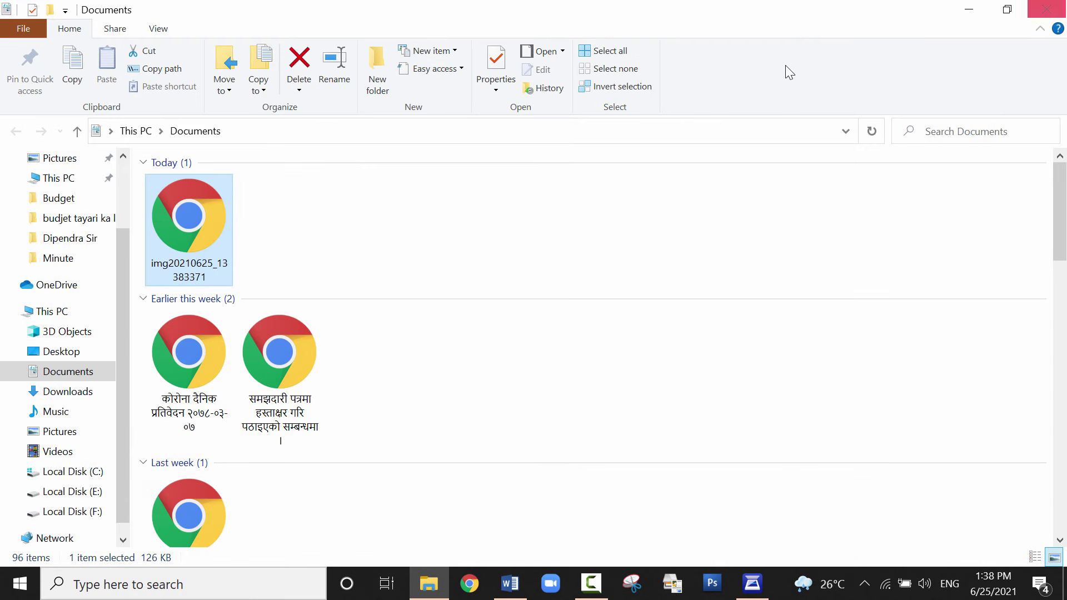
key(alt+F4)
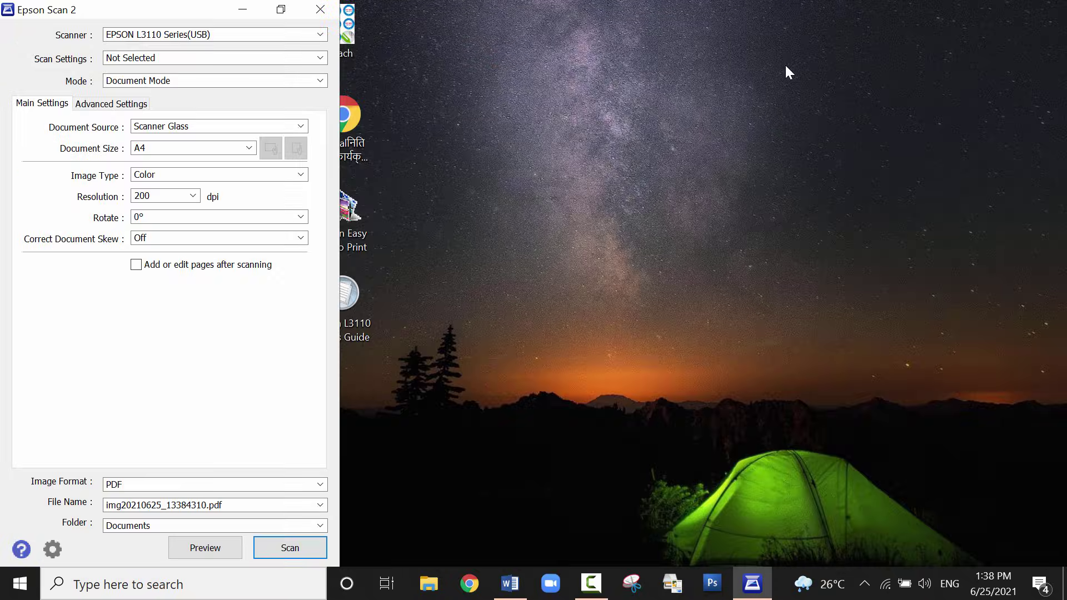
key(alt+F4)
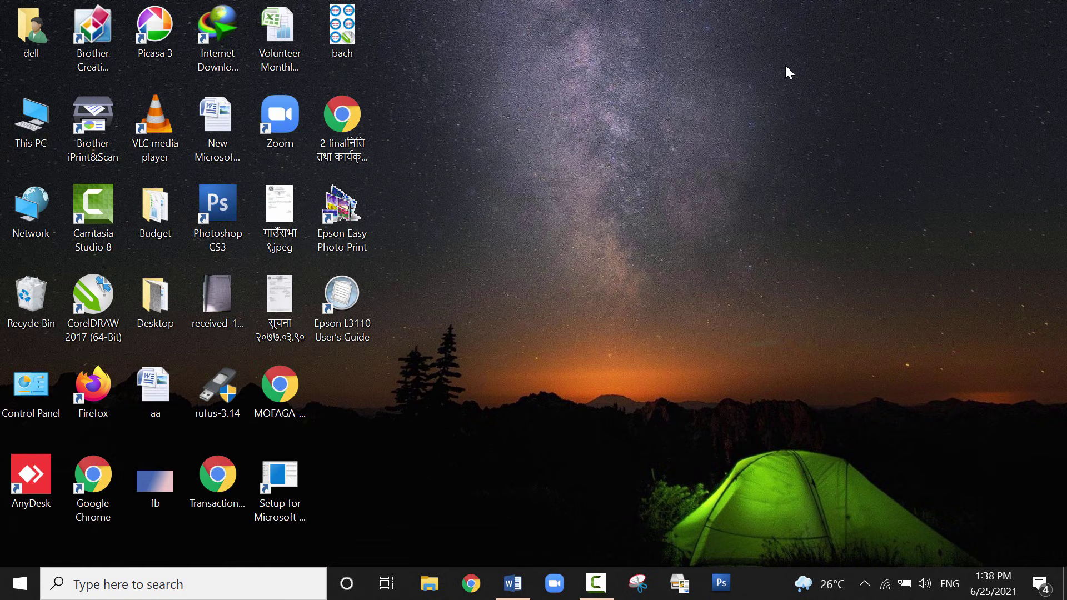
Step: Refresh the Windows desktop from its context menu
key(shift+F10)
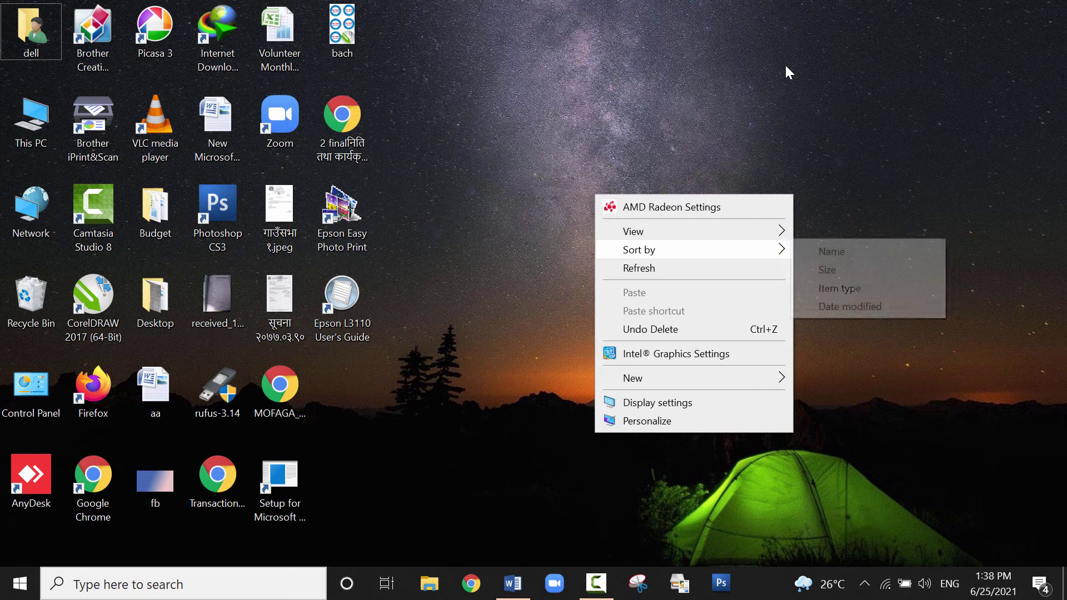
key(Down)
key(Return)
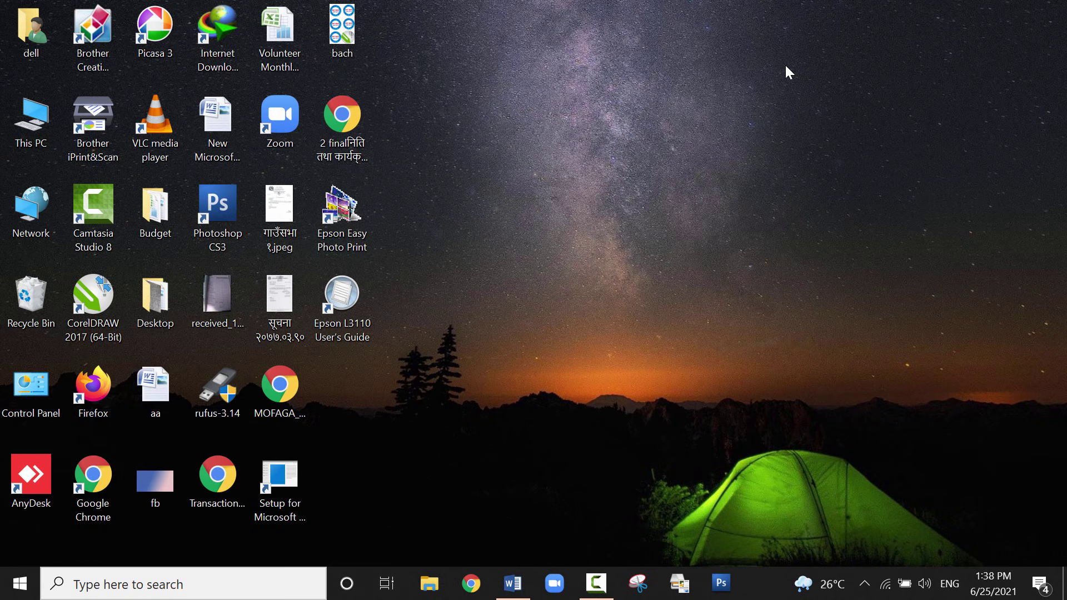